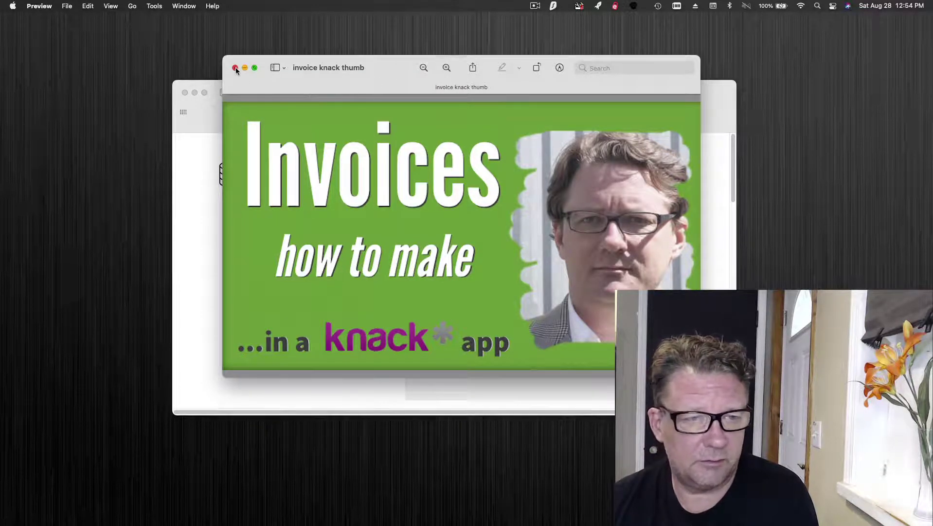
# Step: Stop the screen recording and close the knackbuilders Safari window and the invoice thumbnail window
pyautogui.click(536, 7)
pyautogui.click(539, 31)
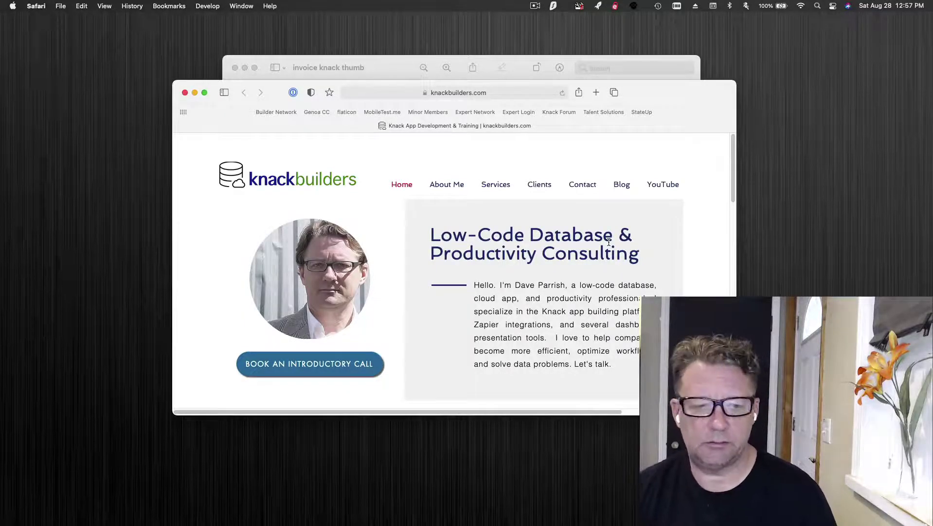
pyautogui.click(187, 93)
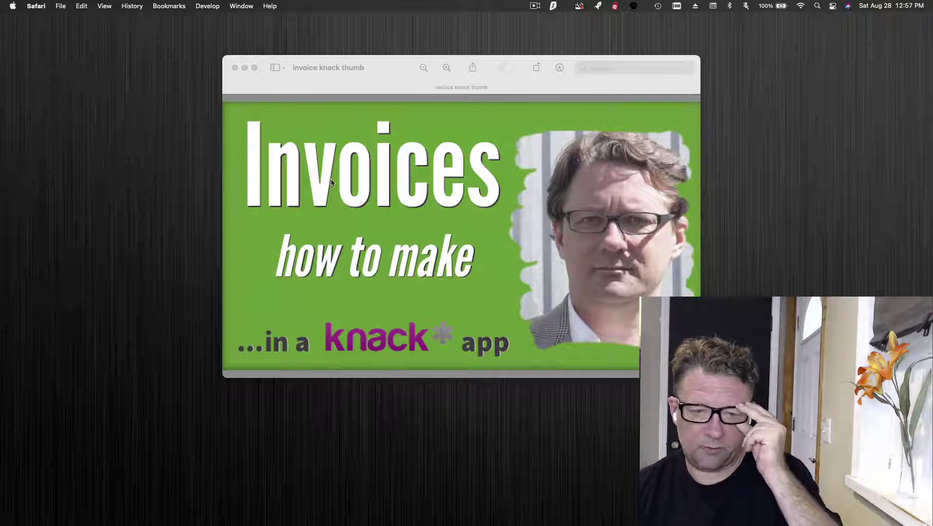
pyautogui.click(235, 67)
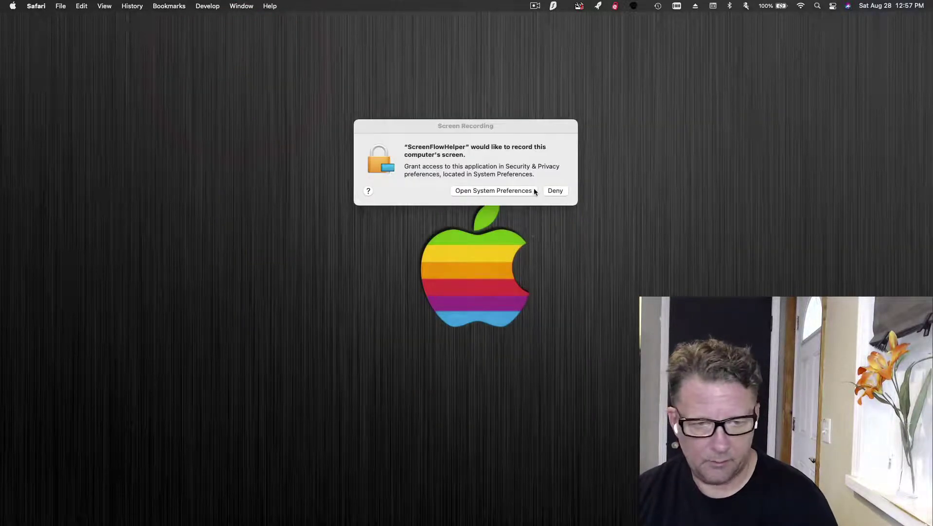
# Step: Deny the ScreenFlowHelper screen-recording permission request
pyautogui.click(556, 191)
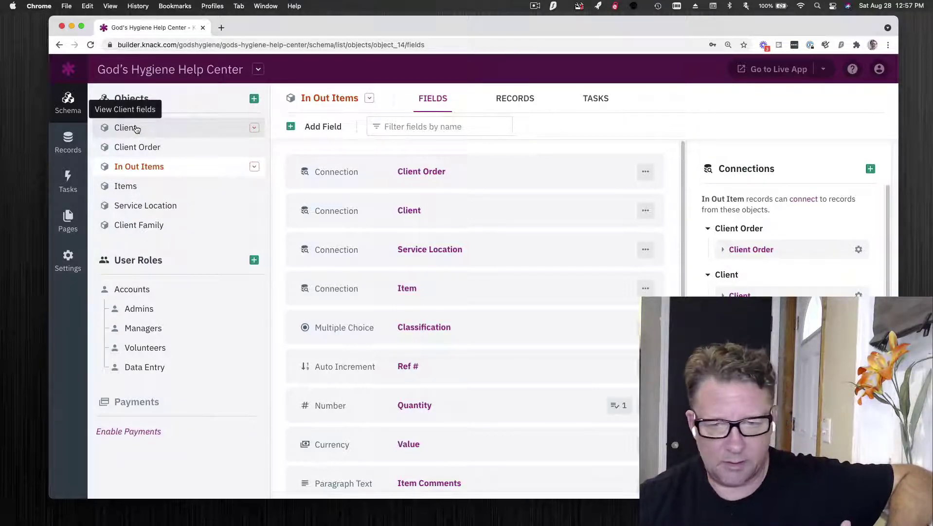
# Step: Look through the Client and Client Order field lists, then show the Items fields such as Product Name and Item #
pyautogui.click(137, 129)
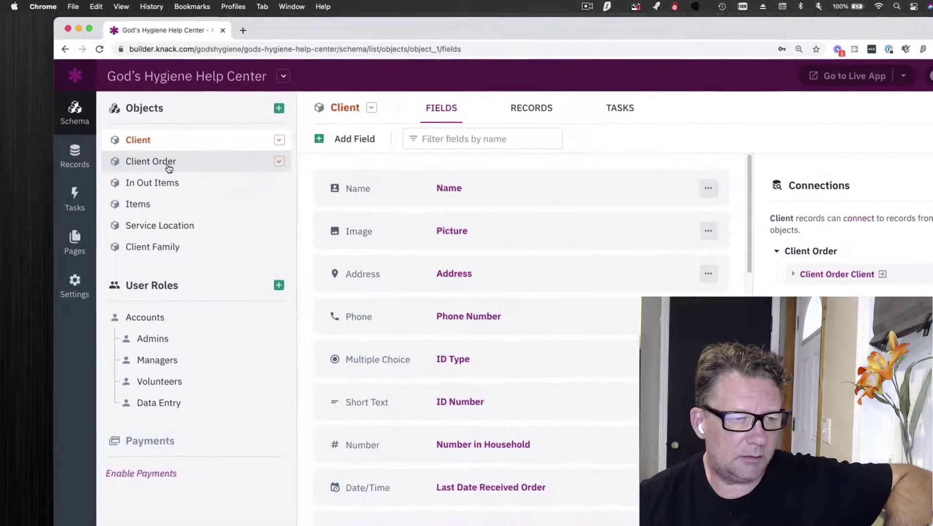
pyautogui.click(171, 170)
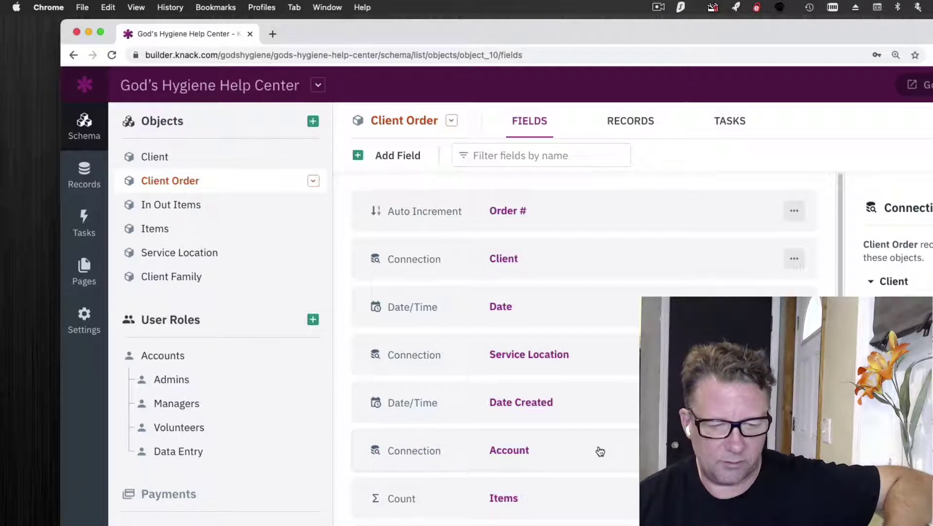
pyautogui.scroll(-1, 600, 451)
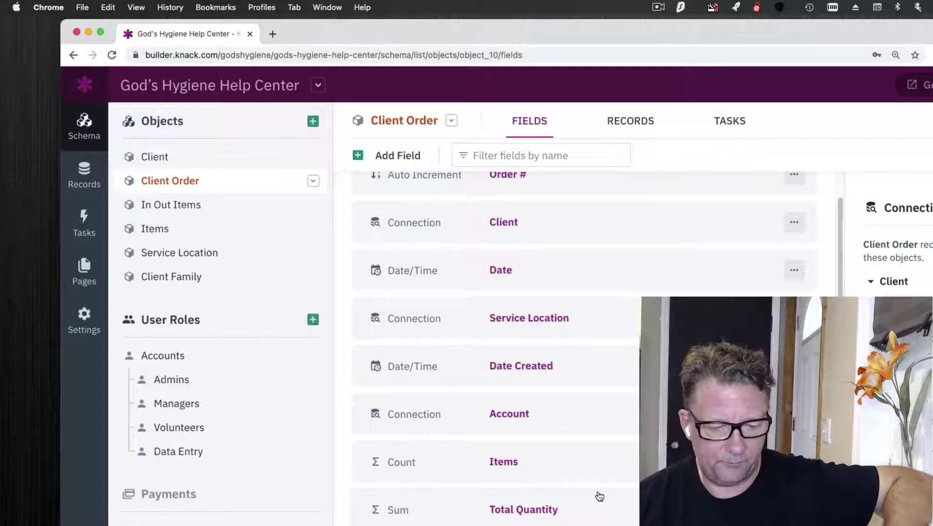
pyautogui.scroll(-5, 599, 495)
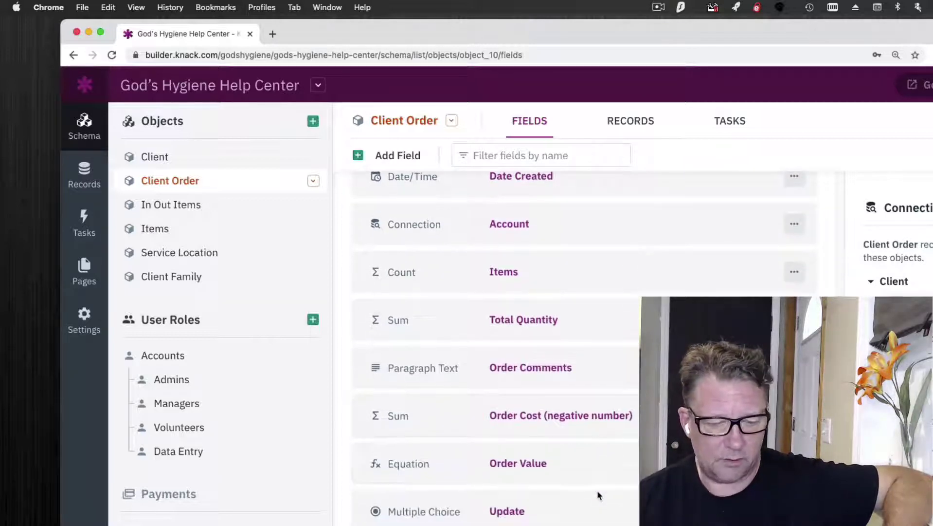
pyautogui.scroll(5, 599, 495)
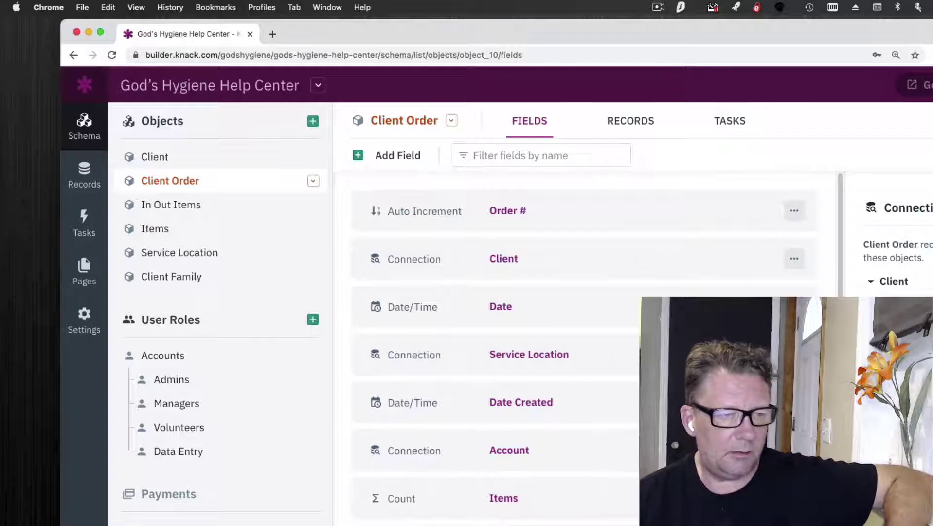
pyautogui.click(153, 238)
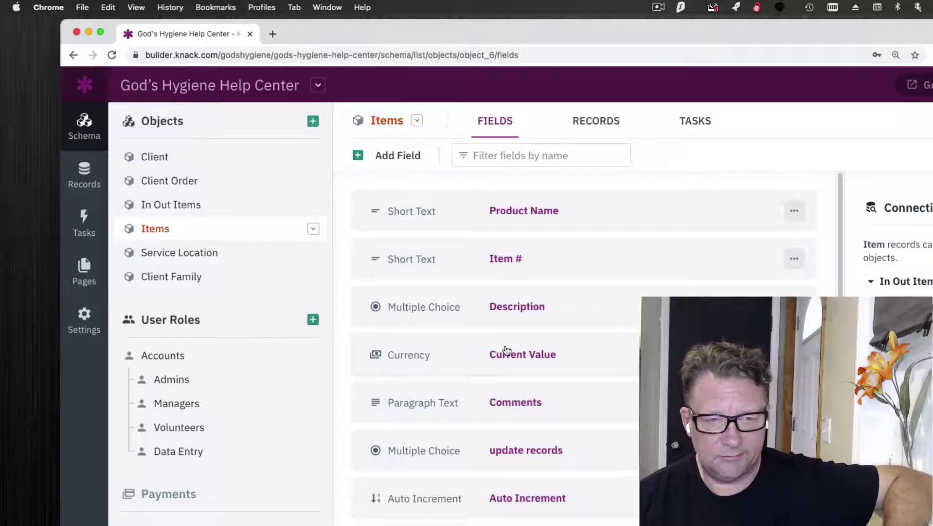
# Step: Show the 65 Items records, such as All Purpose Liquid Cleaner at $2.00
pyautogui.click(601, 129)
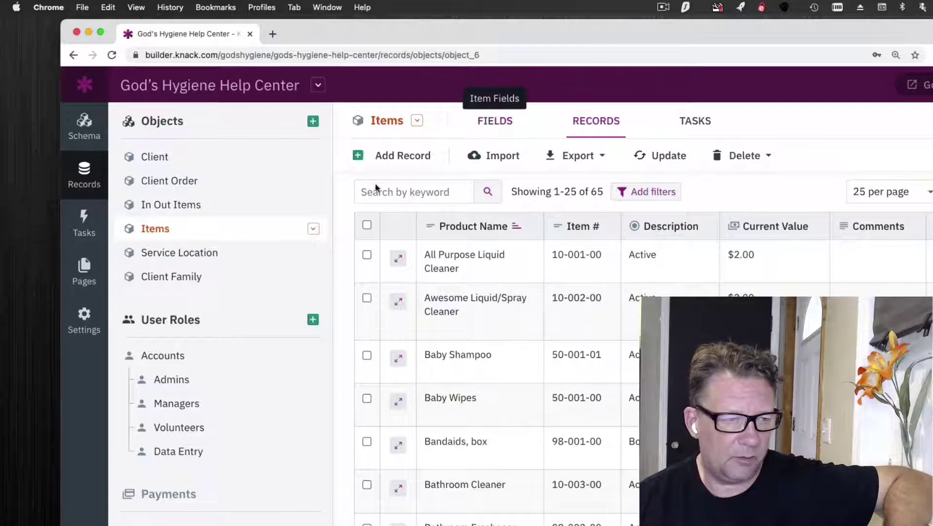
# Step: Bring up the In Out Items table of 21131 records
pyautogui.click(189, 206)
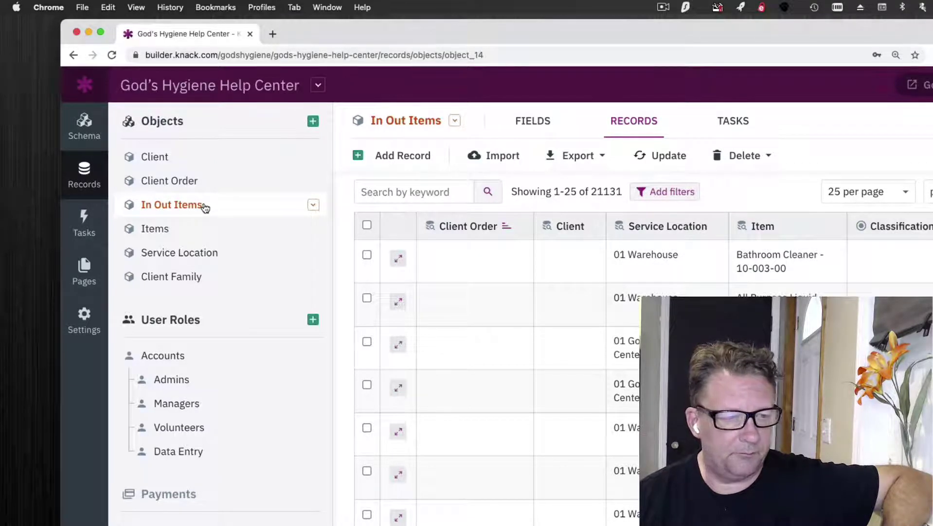
# Step: List the In Out Items fields, including its Client Order, Client, Service Location and Item connections
pyautogui.click(532, 120)
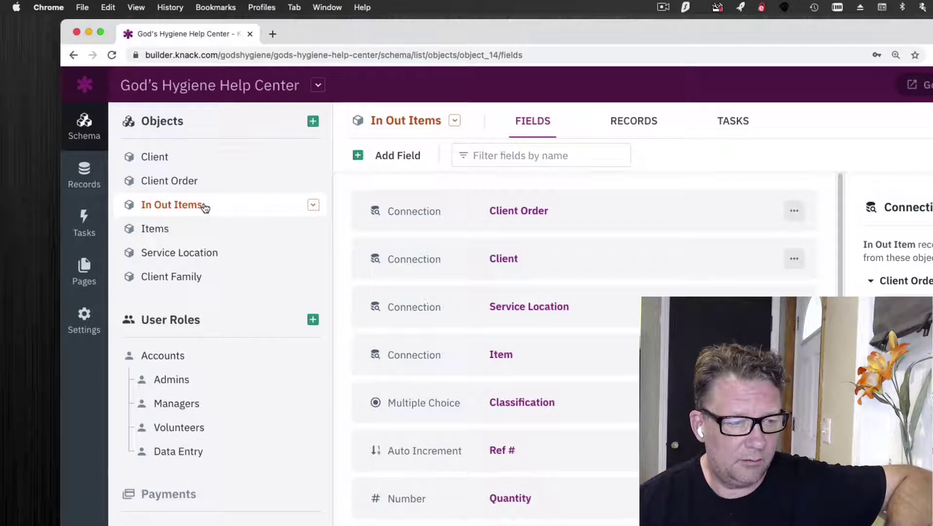
# Step: Check the Client Order, Items and In Out Items fields, then show the 21131 In Out Items records
pyautogui.click(205, 207)
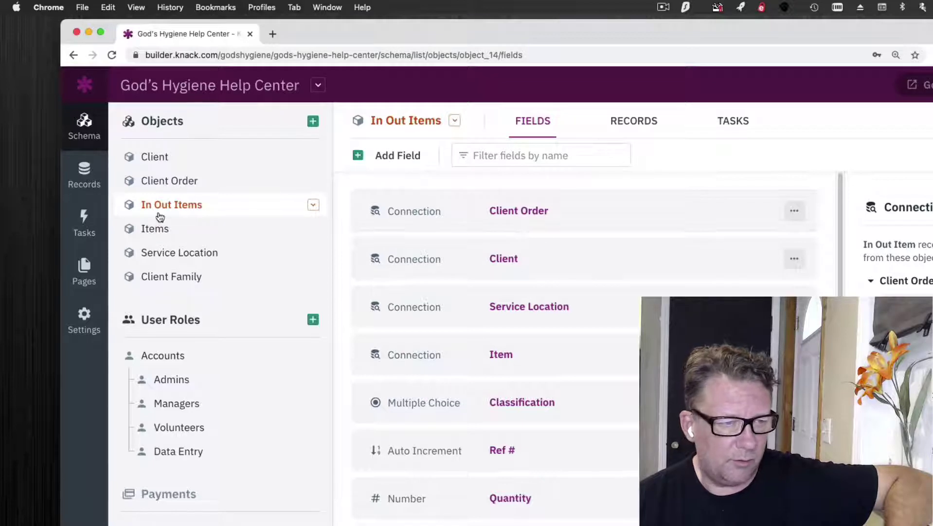
pyautogui.click(174, 188)
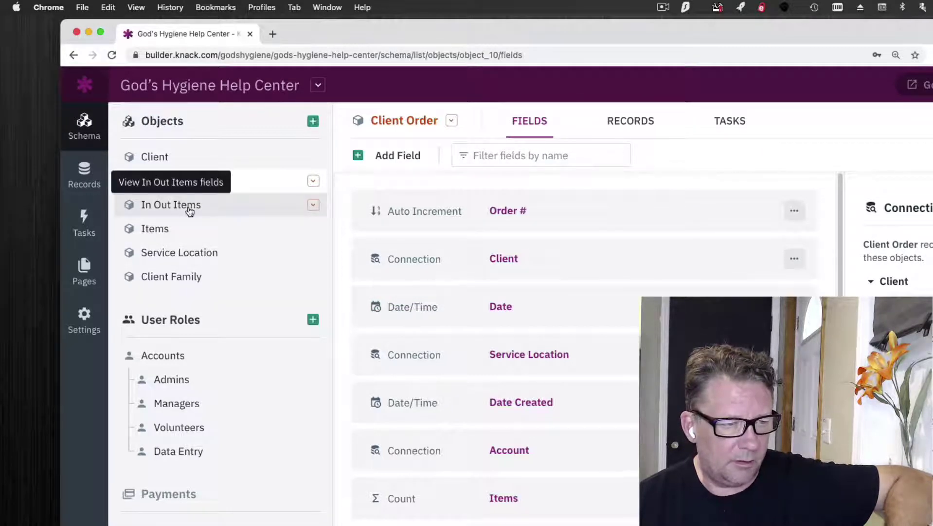
pyautogui.click(178, 229)
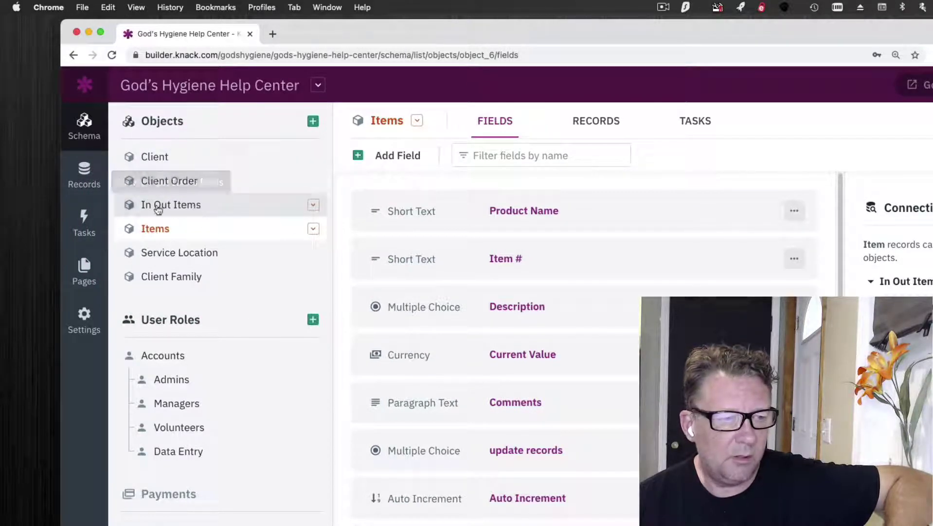
pyautogui.click(195, 209)
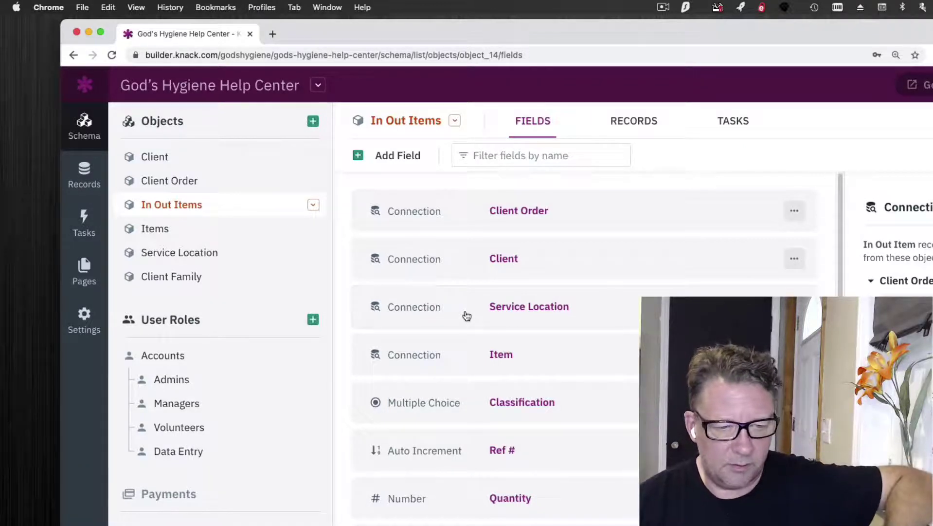
pyautogui.scroll(-1, 465, 315)
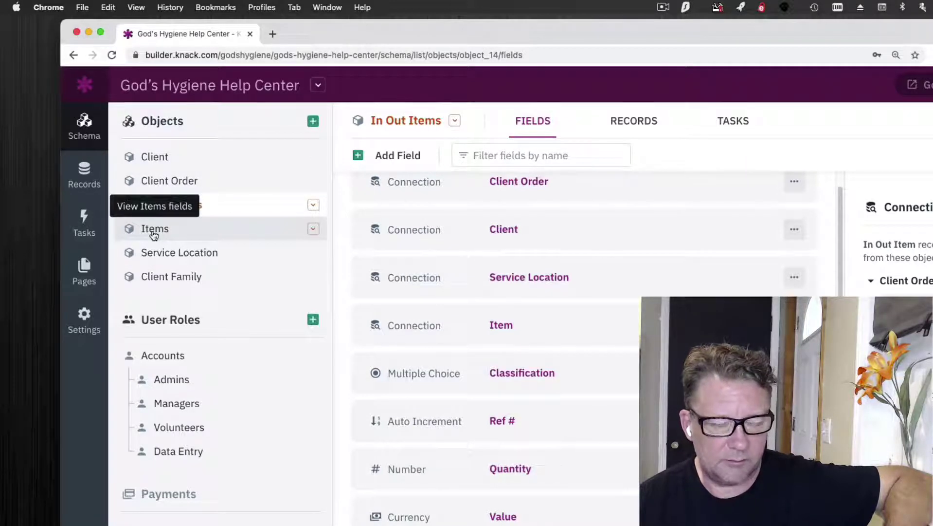
pyautogui.click(621, 130)
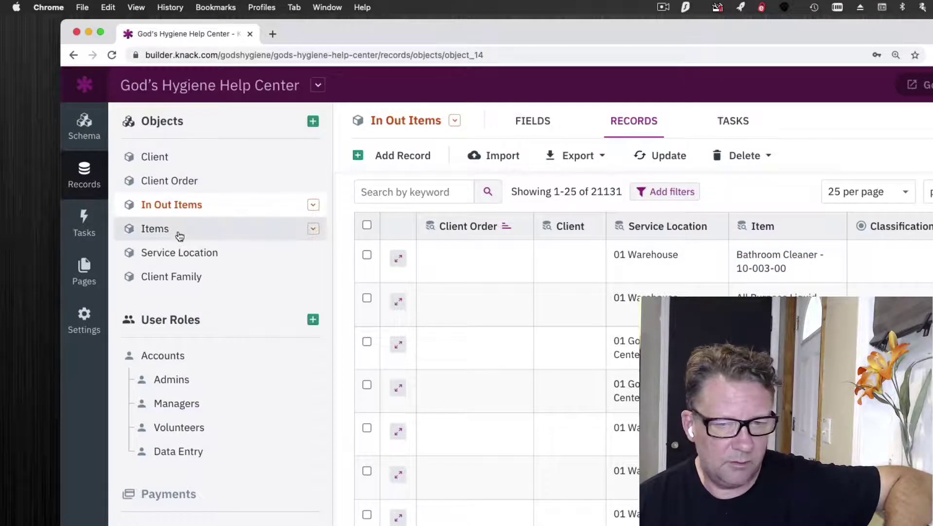
# Step: Show the Items records, then move to the Pages section's View Client Details page
pyautogui.click(179, 235)
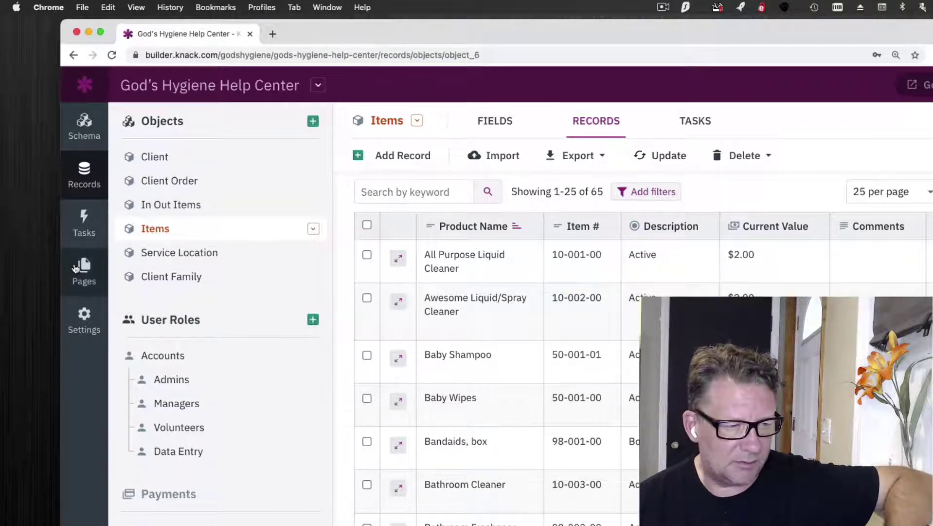
pyautogui.click(76, 268)
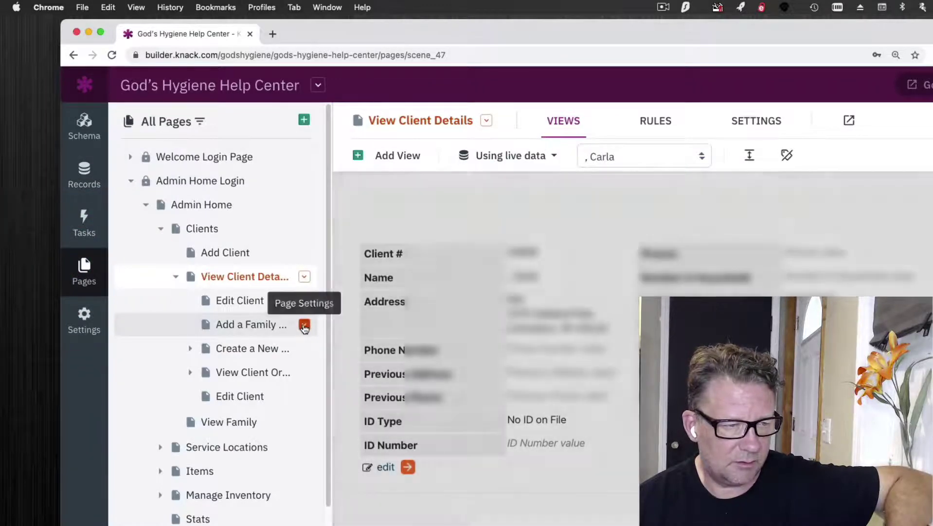
# Step: Go from View Client Details to the Create a New Client Order page and its Add Client Order form
pyautogui.scroll(-10, 400, 299)
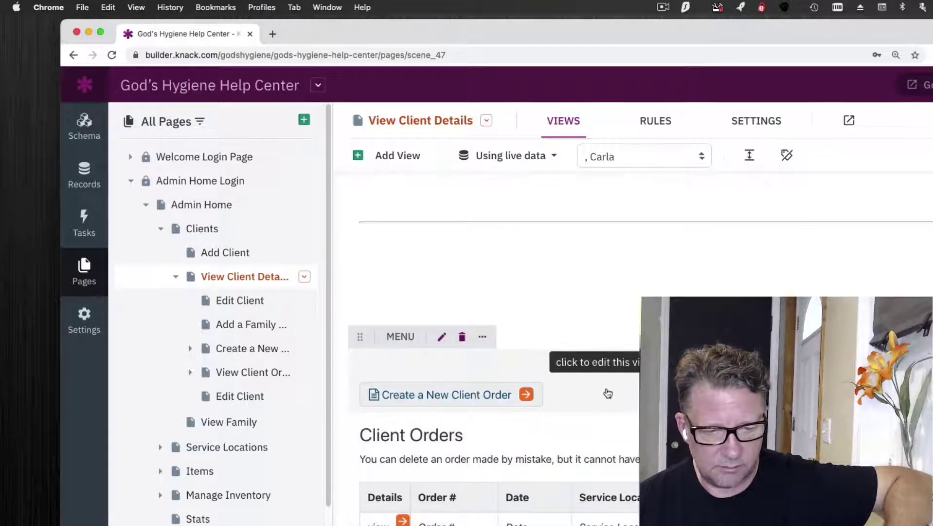
pyautogui.click(533, 397)
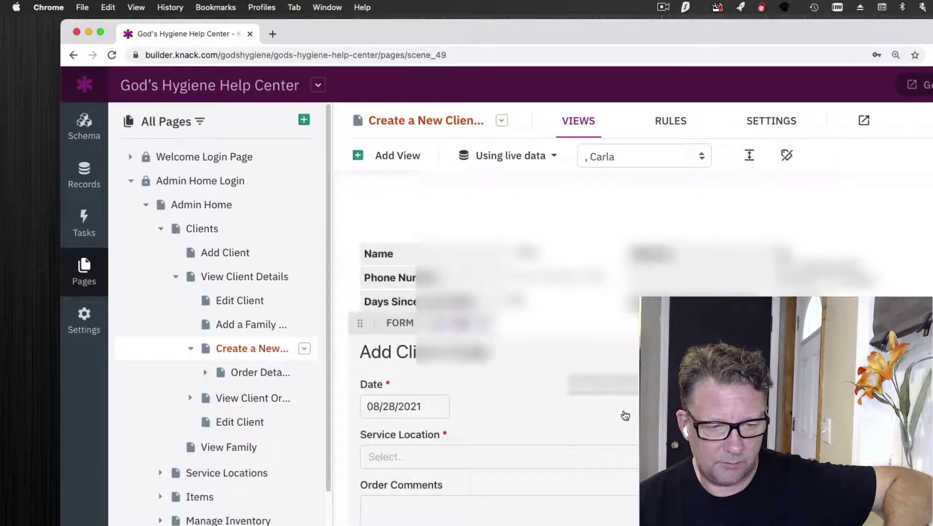
pyautogui.scroll(-3, 624, 414)
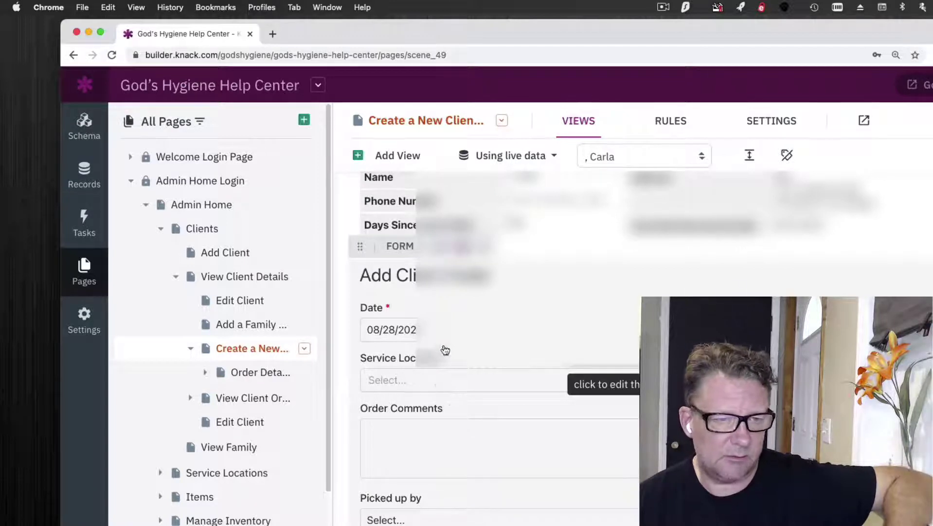
# Step: Go via Order Details to the Add a New Item page and edit its Add Order Line Item form
pyautogui.click(248, 373)
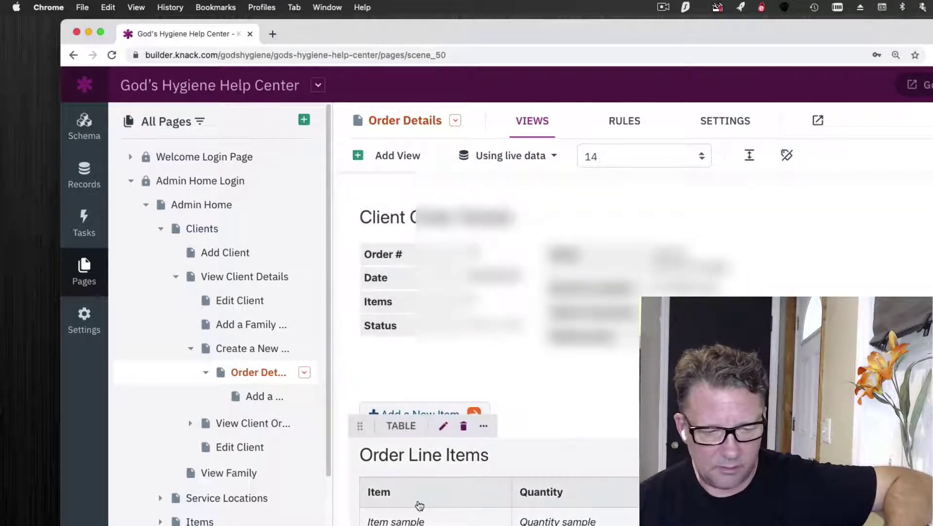
pyautogui.click(475, 414)
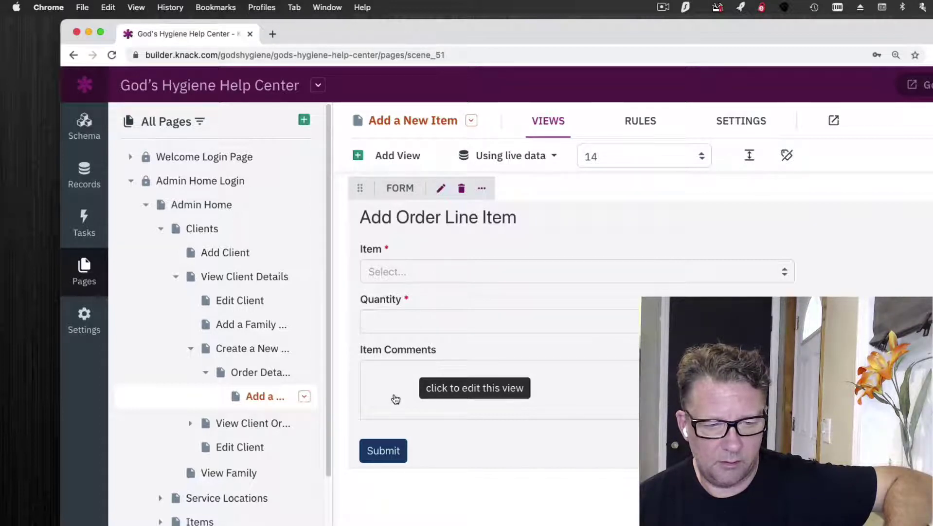
pyautogui.click(481, 296)
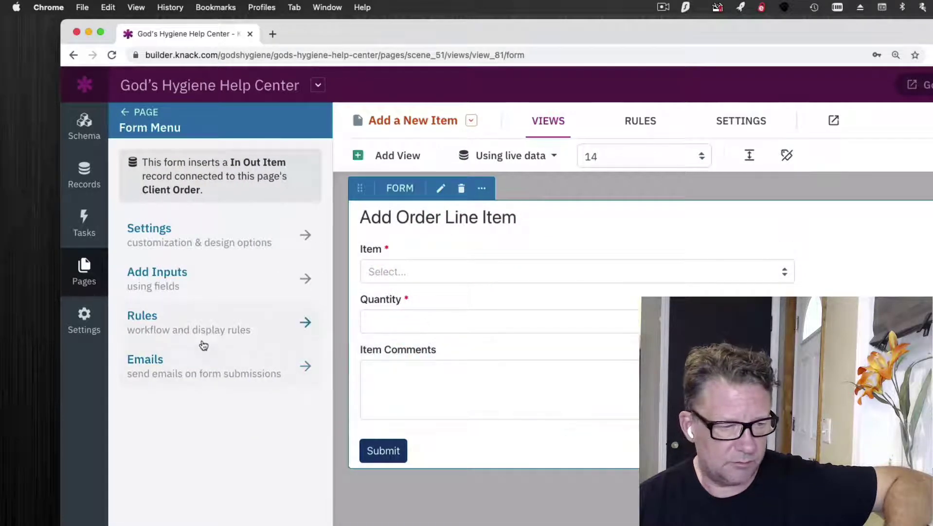
# Step: Open the Add Order Line Item form's record rules and widen the form preview beside them
pyautogui.click(203, 324)
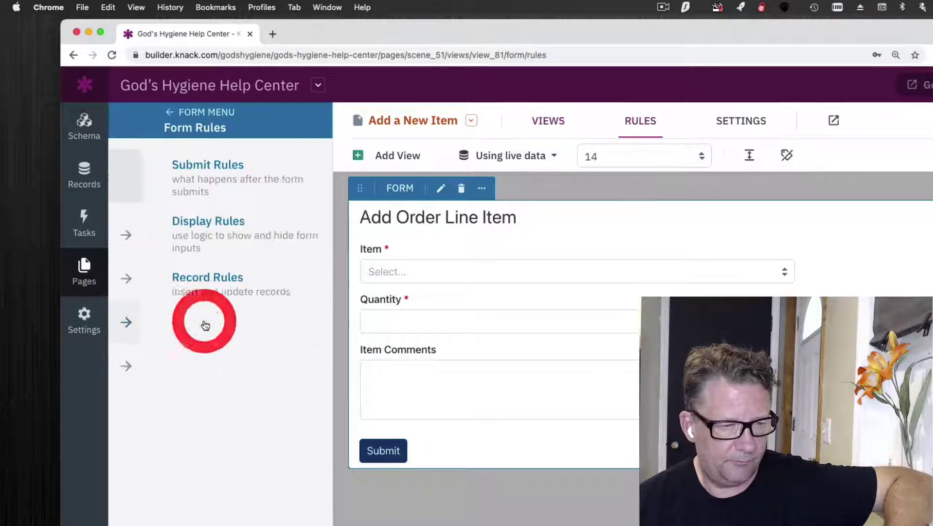
pyautogui.click(211, 288)
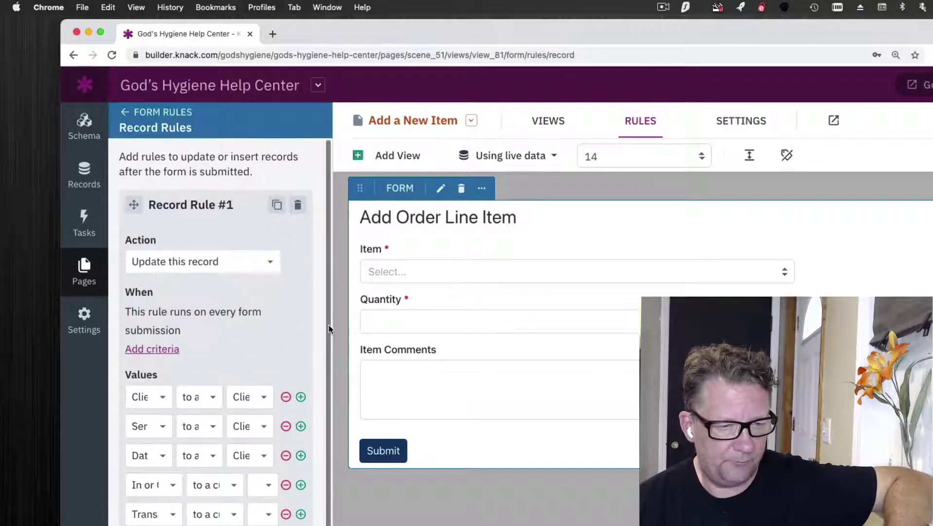
pyautogui.moveTo(334, 330); pyautogui.dragTo(548, 334)
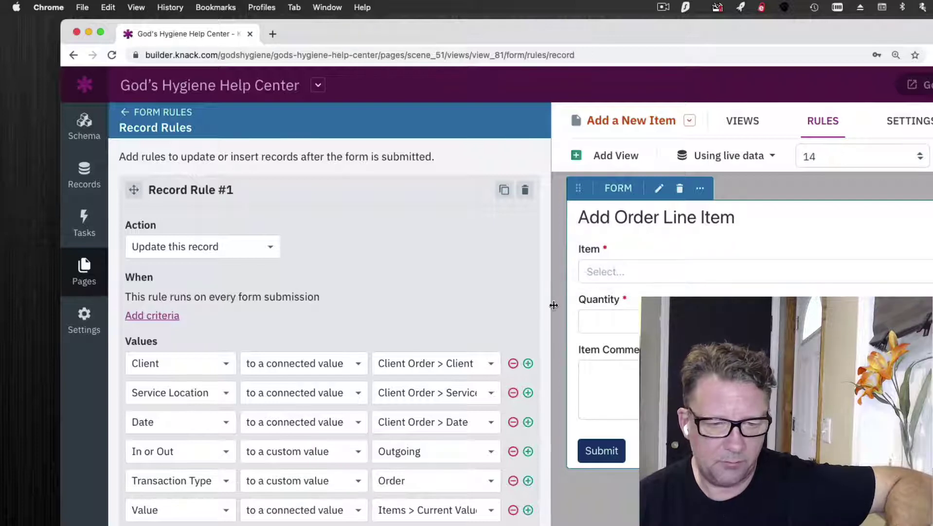
pyautogui.moveTo(555, 304); pyautogui.dragTo(347, 299)
pyautogui.click(346, 297)
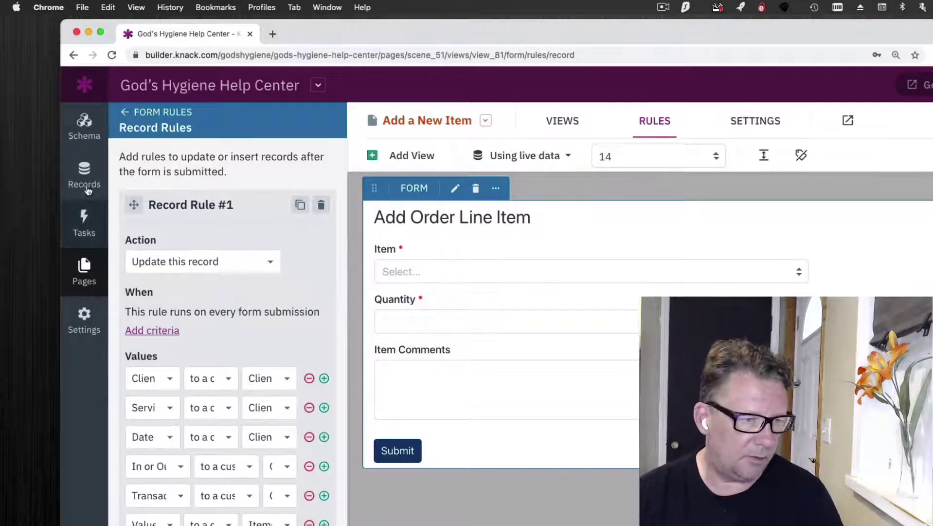
# Step: Return to the Schema section listing the app's objects, from Client to Client Family
pyautogui.click(85, 137)
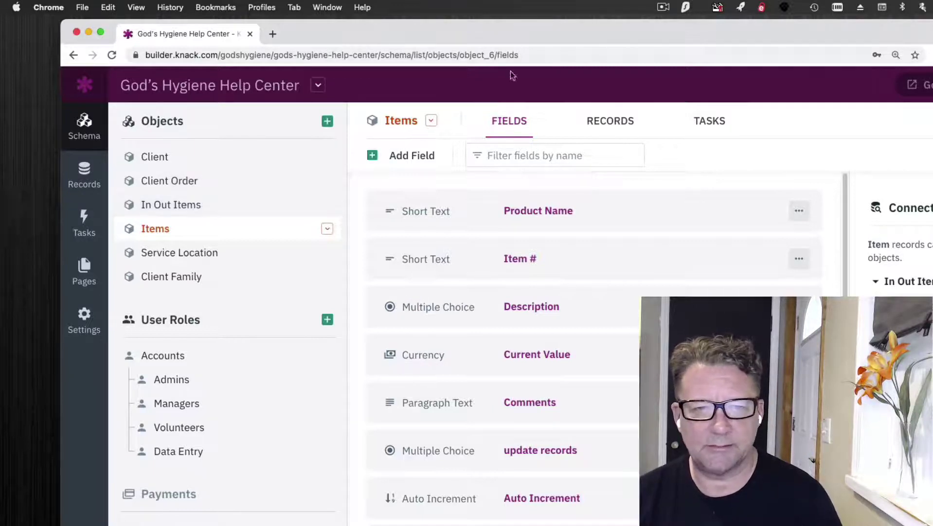
pyautogui.click(663, 7)
pyautogui.click(664, 35)
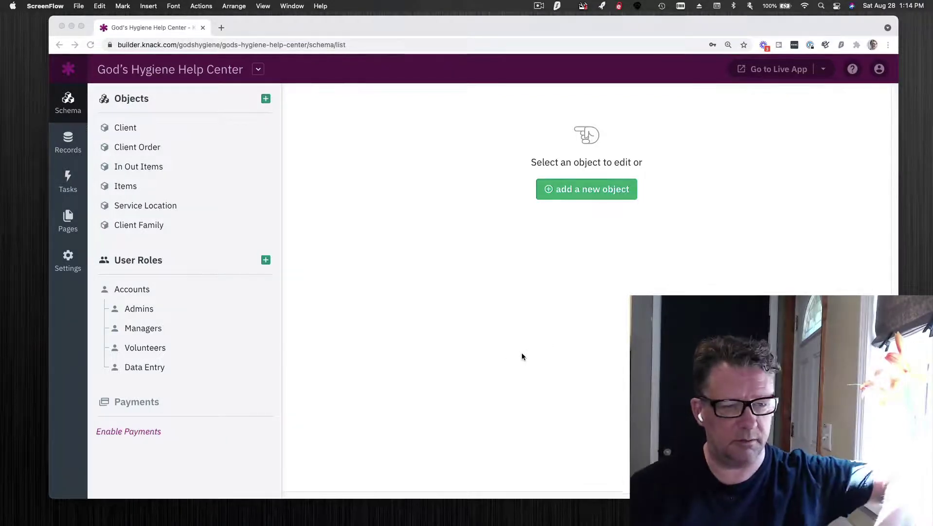
# Step: Check the Client and Client Order fields, then browse the 2340 Client Order records
pyautogui.click(128, 131)
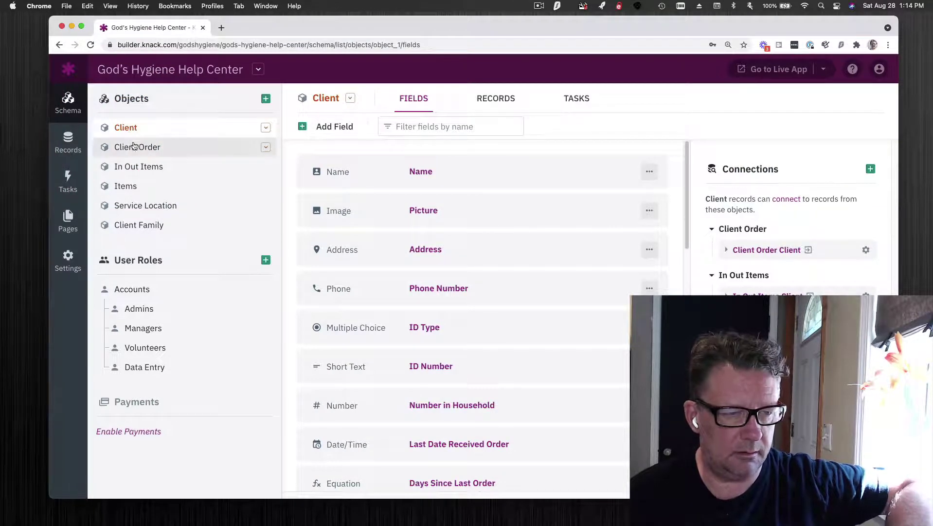
pyautogui.click(134, 149)
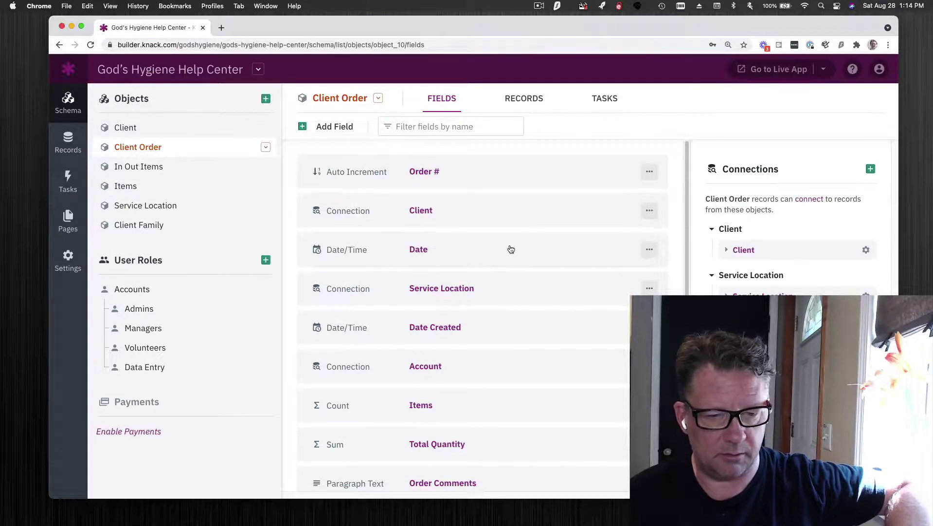
pyautogui.click(521, 98)
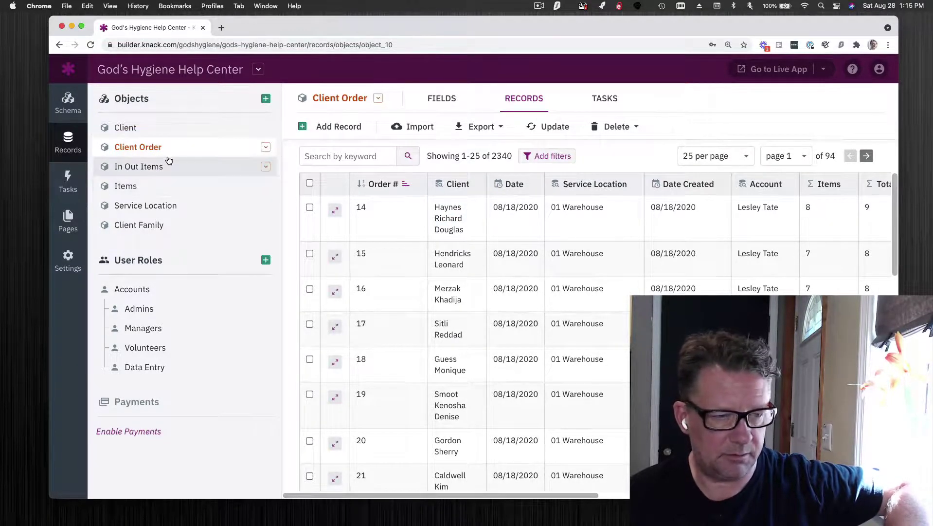
# Step: Review the Items fields, then the In Out Items fields and their Client Order, Client, Service Location and Item connections
pyautogui.click(144, 189)
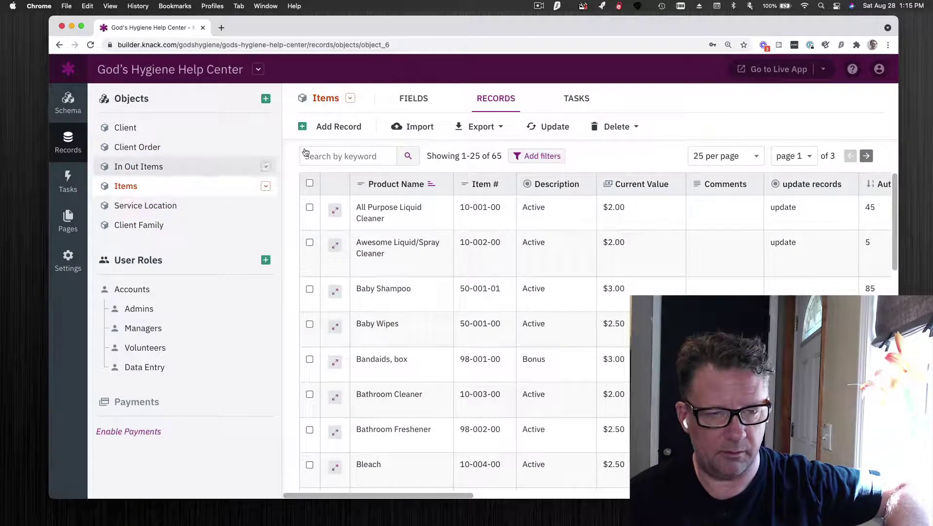
pyautogui.click(415, 98)
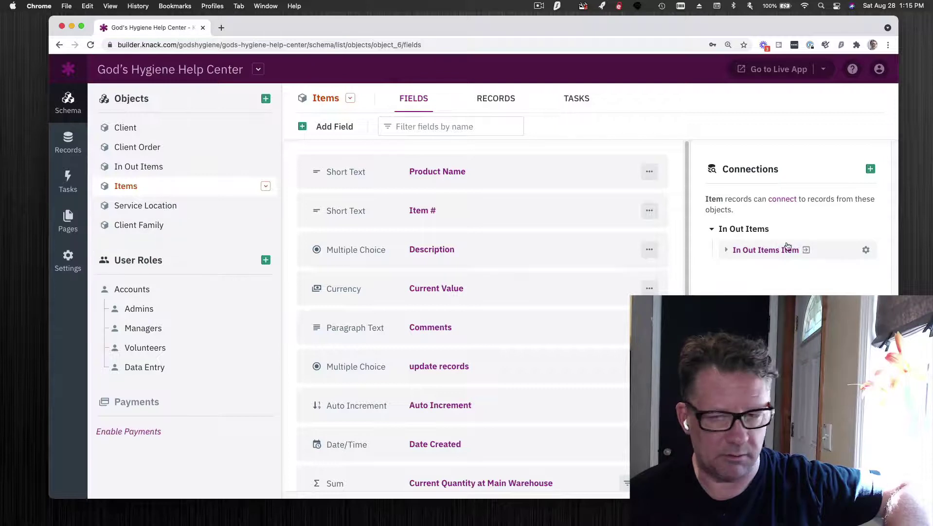
pyautogui.click(137, 170)
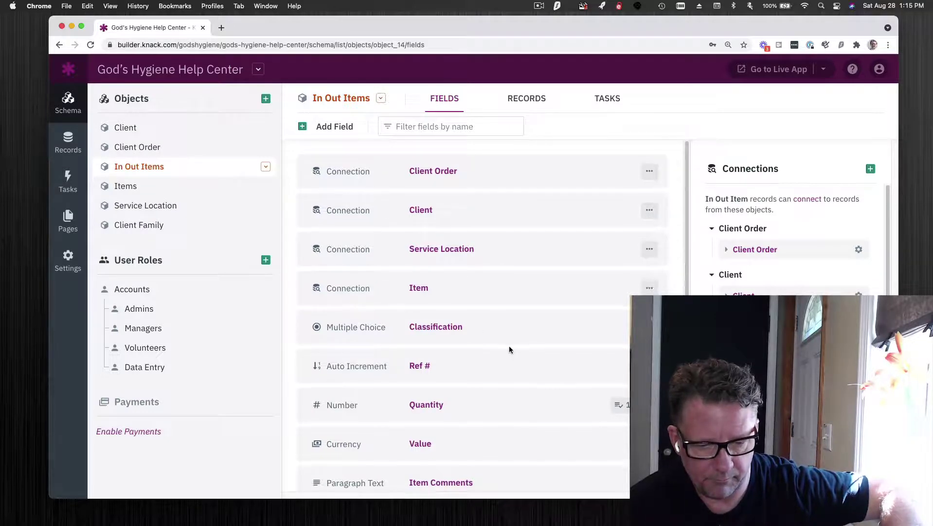
pyautogui.scroll(-5, 509, 349)
pyautogui.scroll(5, 509, 350)
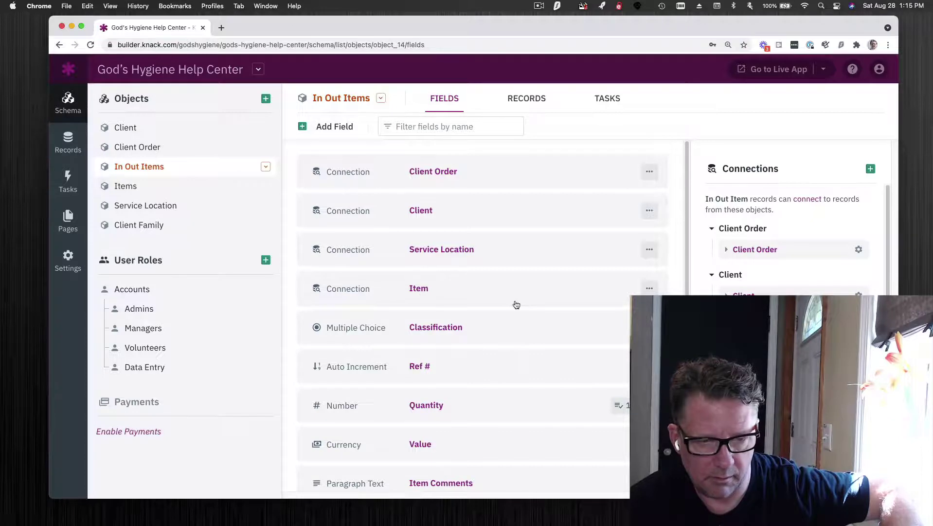
pyautogui.click(432, 289)
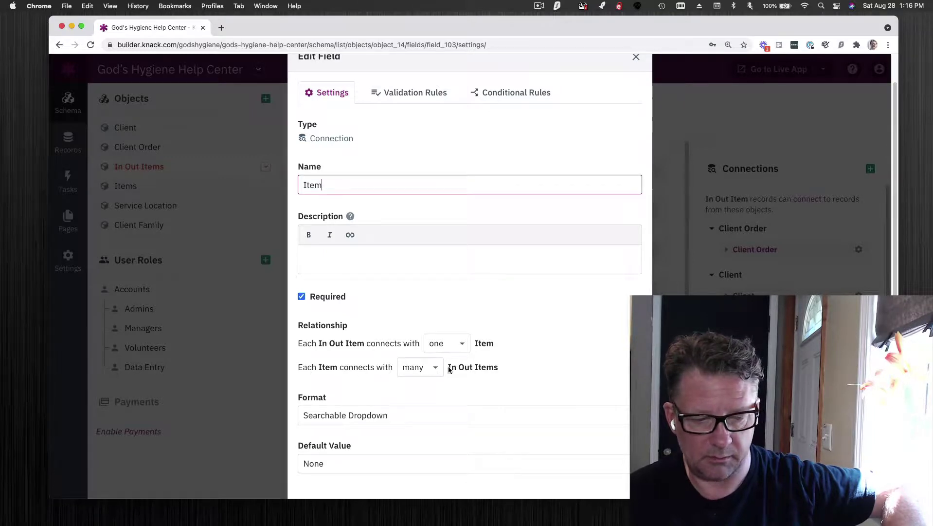
pyautogui.click(638, 58)
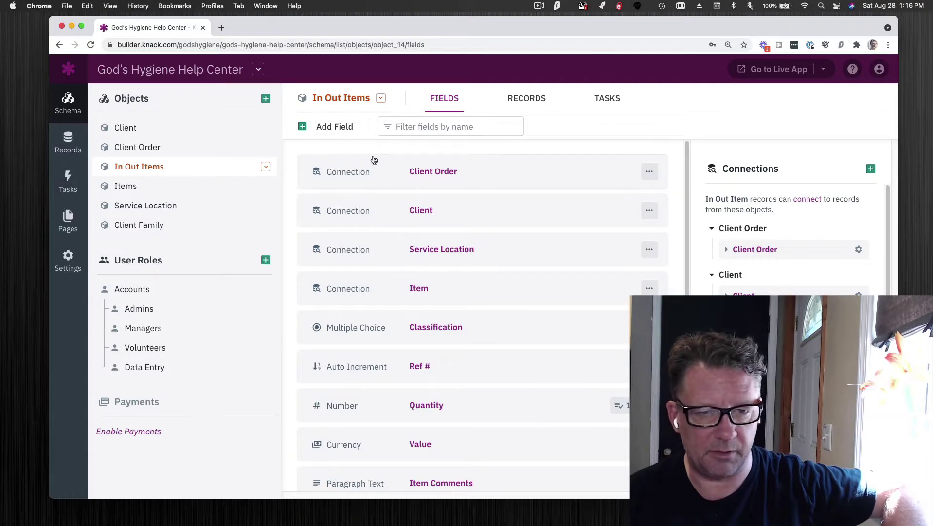
# Step: Browse the 21145 In Out Items records, starting with 01 Warehouse's Bathroom Cleaner - 10-003-00
pyautogui.click(523, 100)
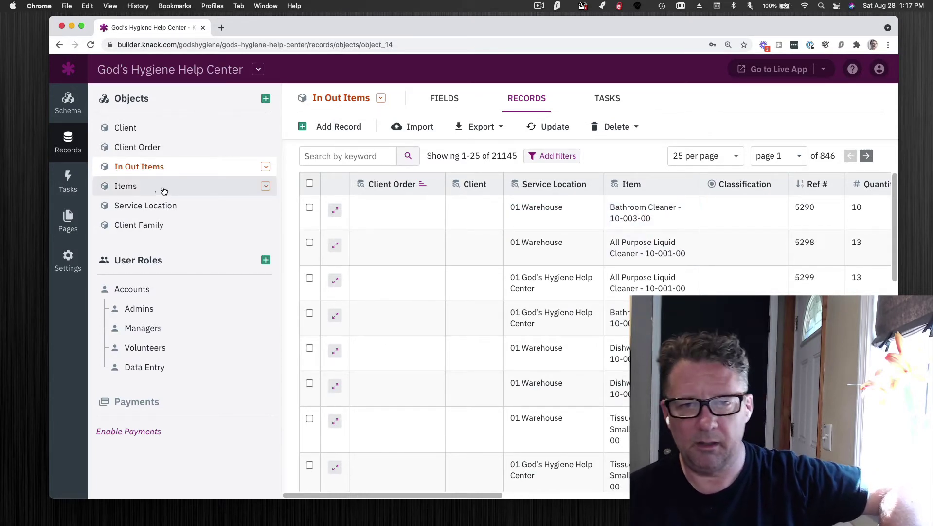
pyautogui.click(538, 5)
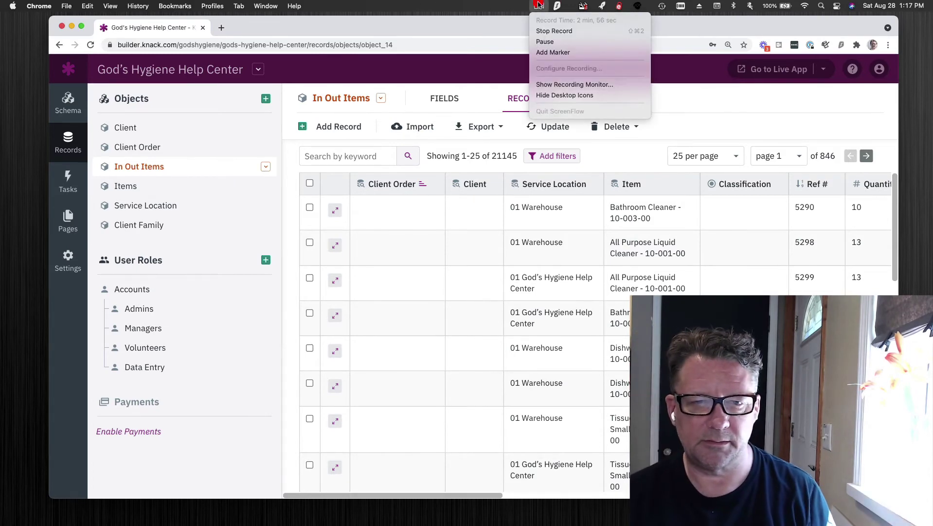